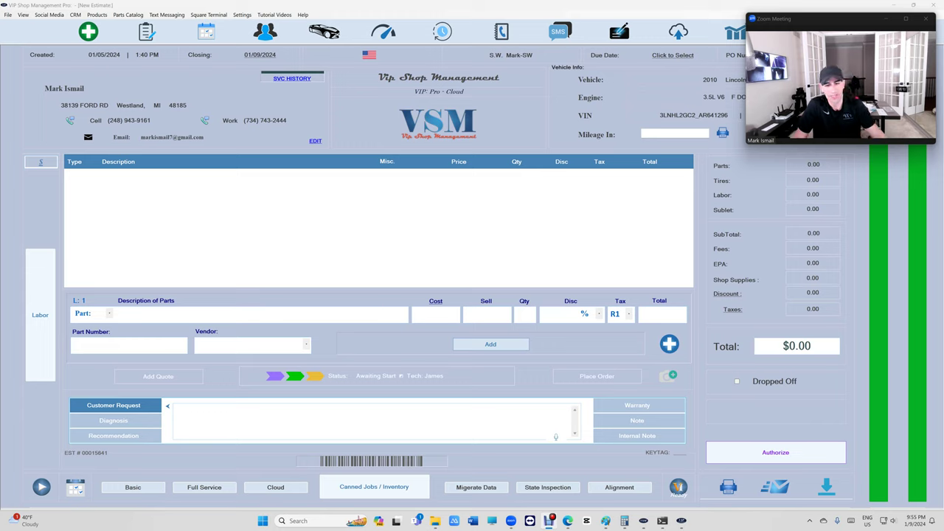
Look over the parts supplier list, then close it.
left_click(811, 69)
mouse_move(824, 18)
left_mouse_down()
mouse_move(819, 168)
mouse_move(821, 14)
left_mouse_up()
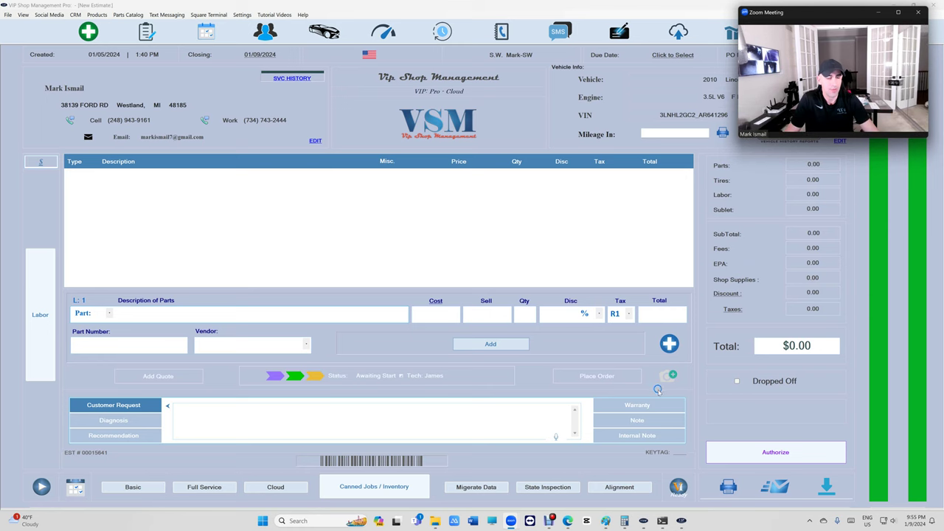
left_click(669, 344)
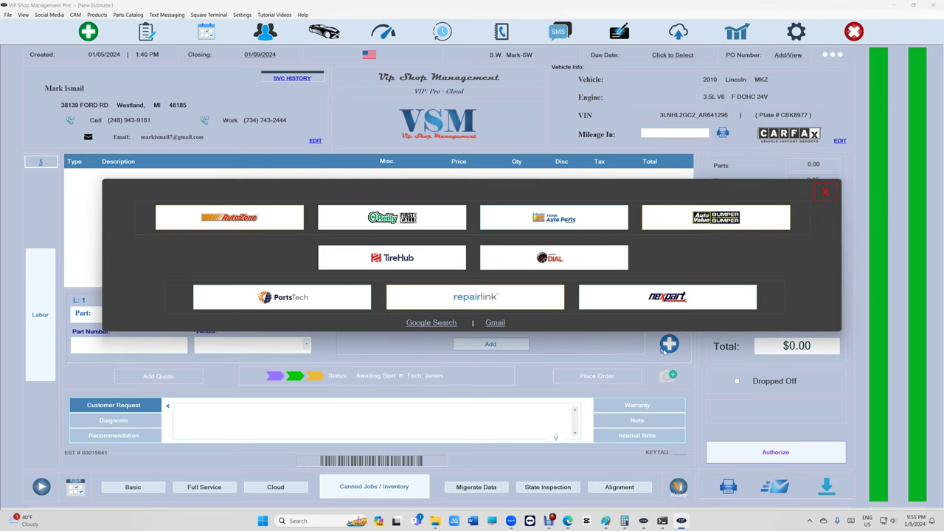
left_click(825, 192)
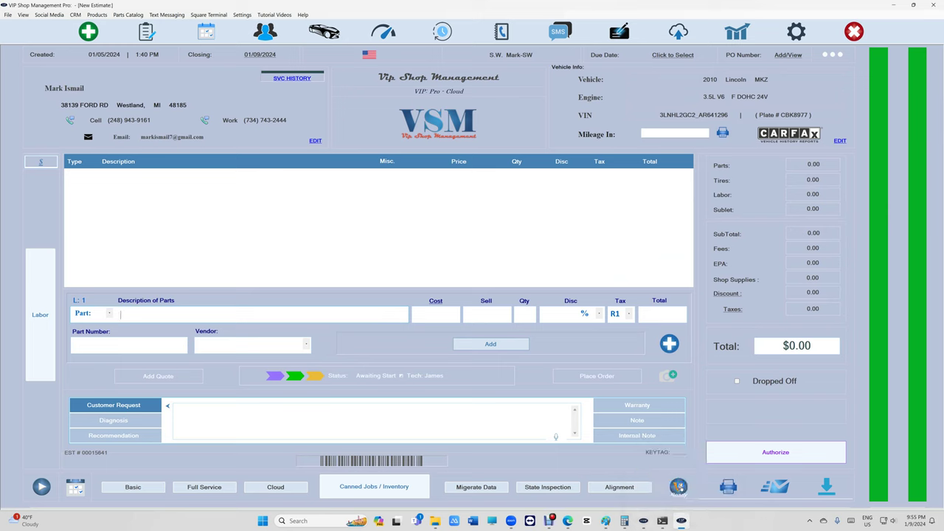
Bring up the Vehicle Inspection options from the bottom toolbar.
left_click(679, 487)
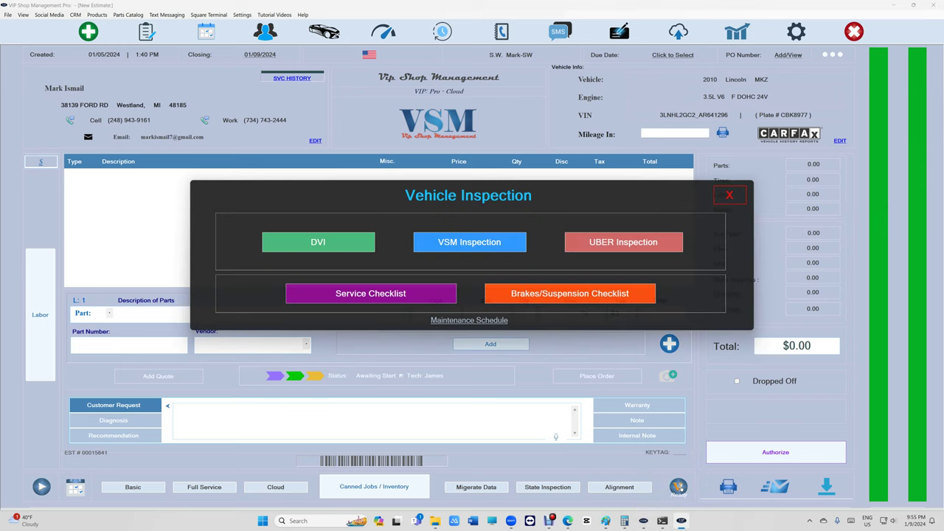
left_click(734, 195)
left_click(677, 488)
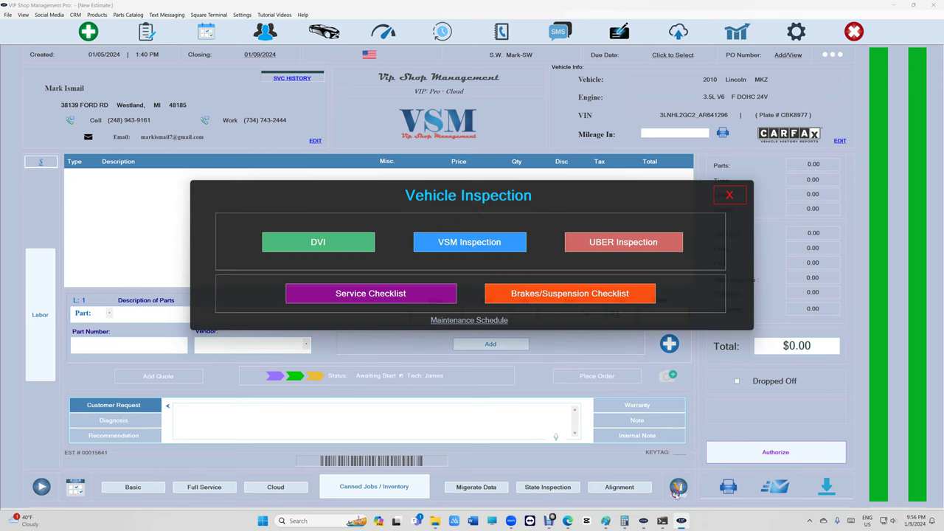
Tick oil change, transmission fluid, coolant, brake fluid, spark plugs, air and cabin filters.
left_click(472, 320)
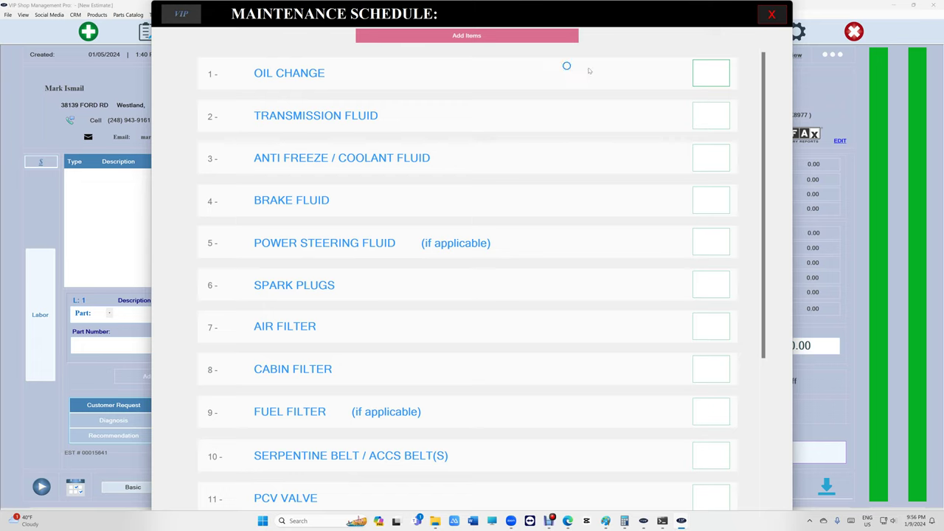
left_click(693, 73)
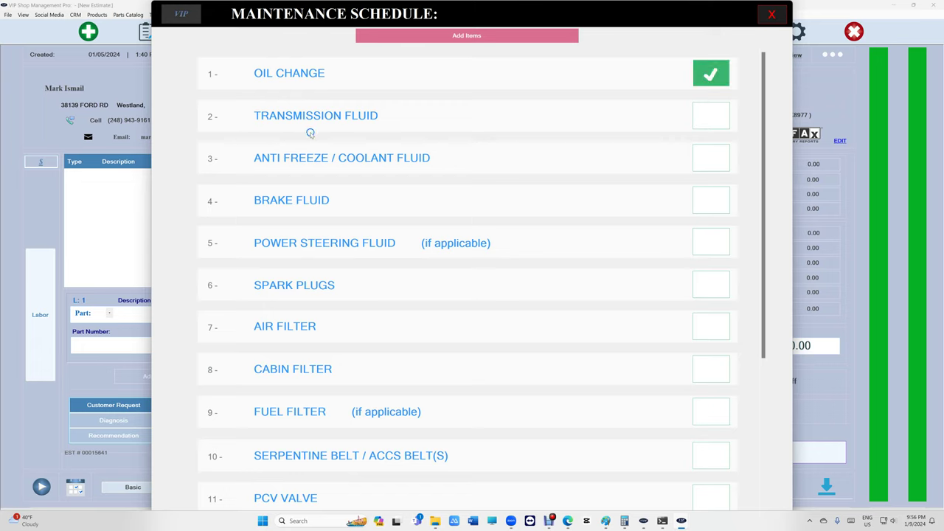
left_click(707, 114)
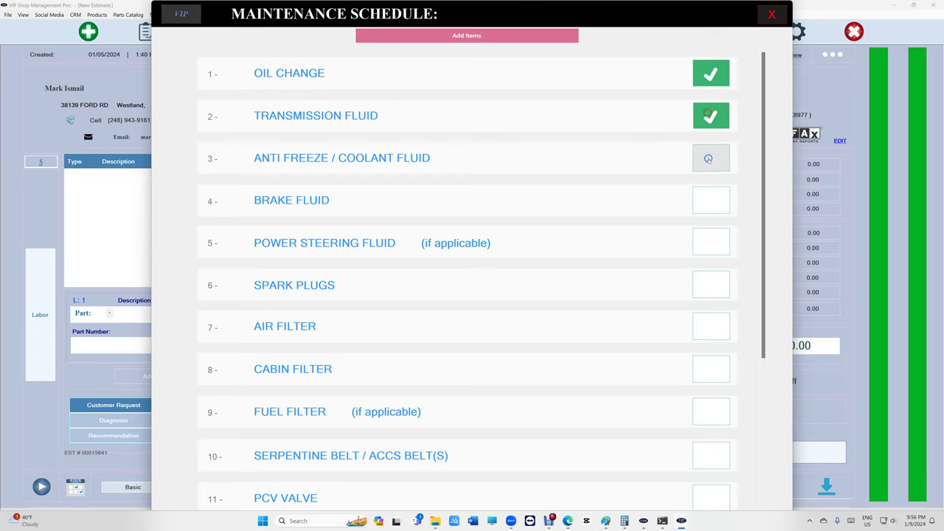
left_click(707, 160)
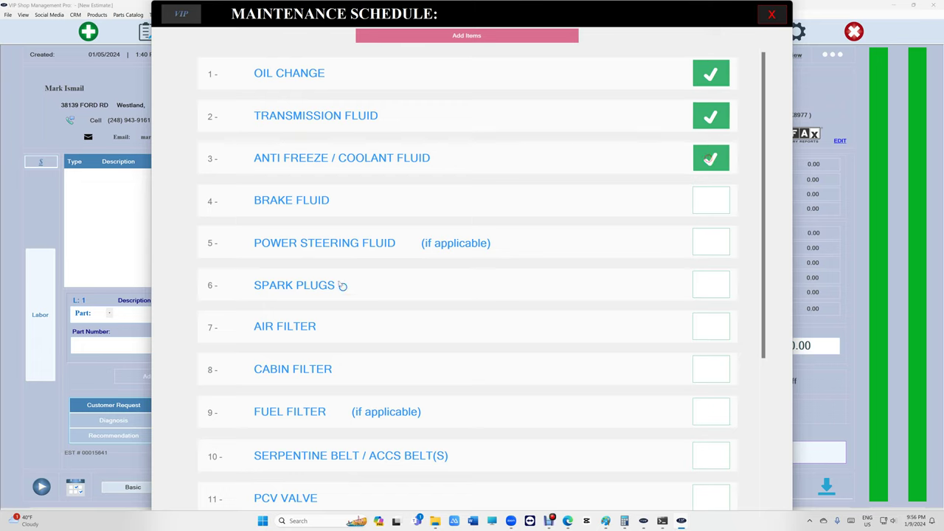
left_click(713, 202)
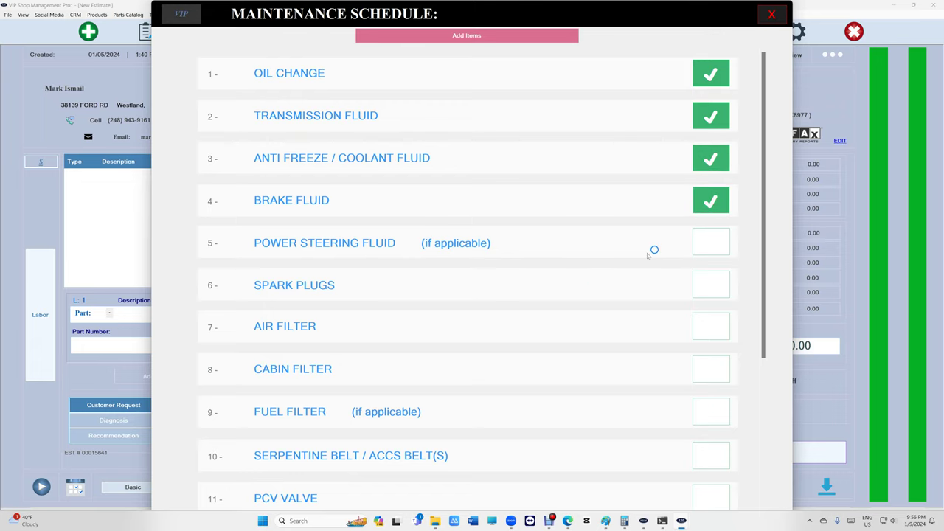
left_click(700, 285)
scroll(618, 313, "down", 1)
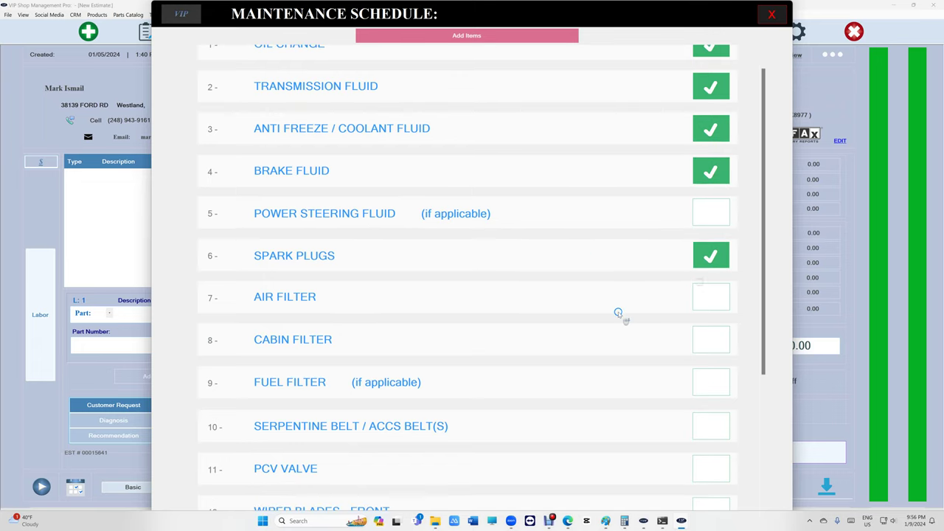
left_click(713, 298)
left_click(708, 344)
Tick serpentine belt, PCV valve, tire rotation, four-wheel alignment, and front and rear brakes.
scroll(590, 341, "down", 2)
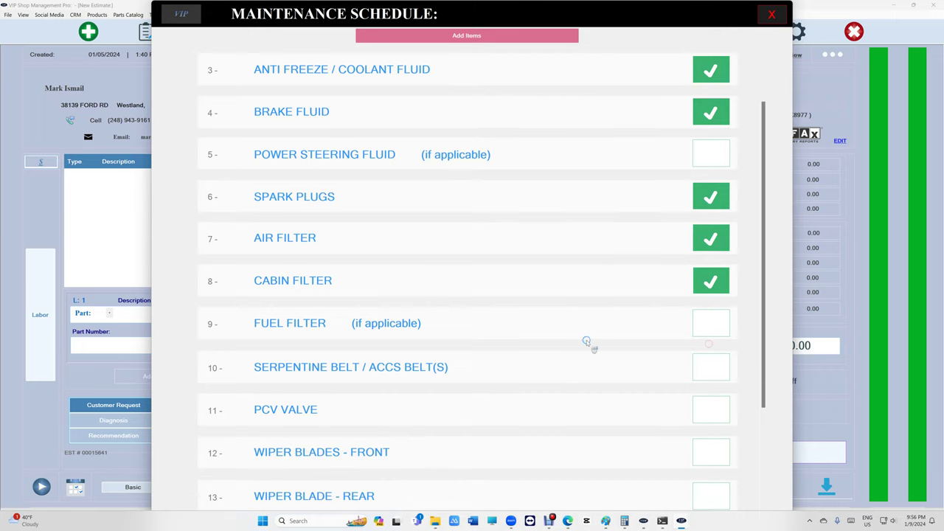
scroll(420, 336, "down", 1)
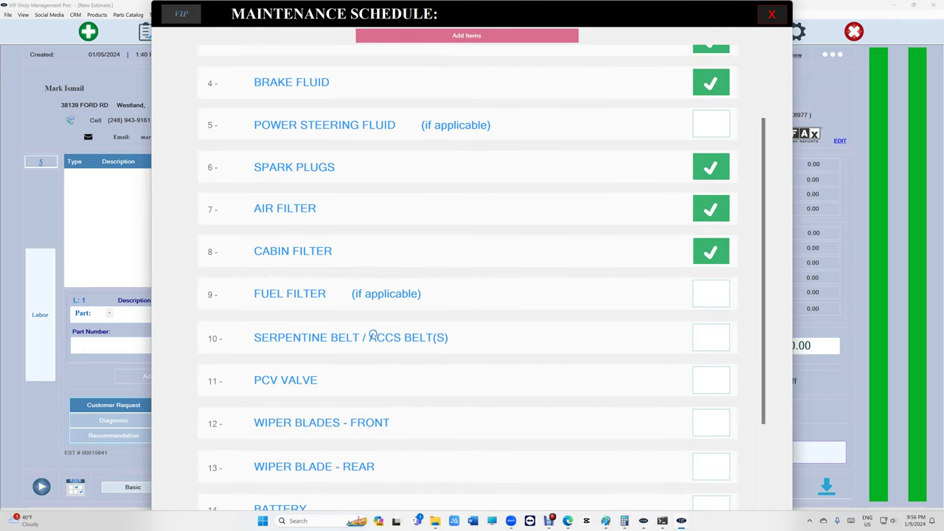
left_click(710, 337)
scroll(472, 345, "down", 1)
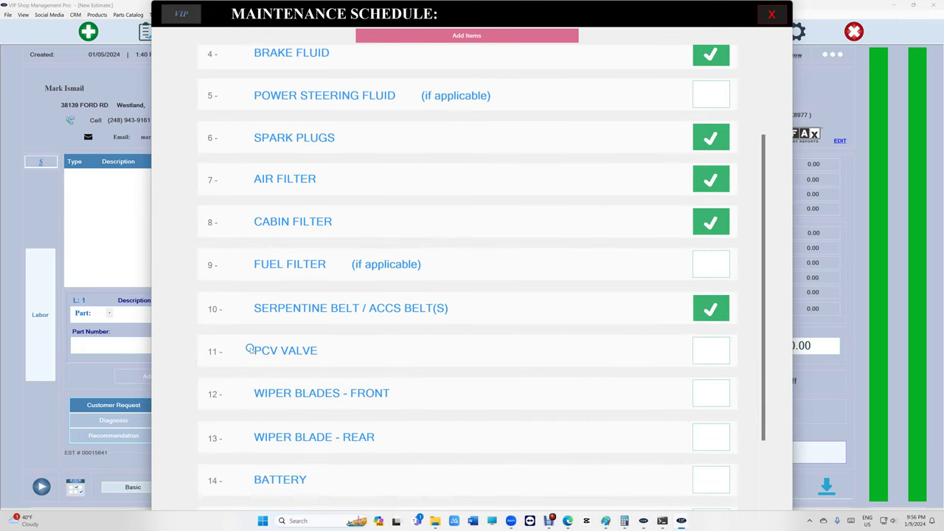
left_click(701, 360)
scroll(516, 344, "down", 2)
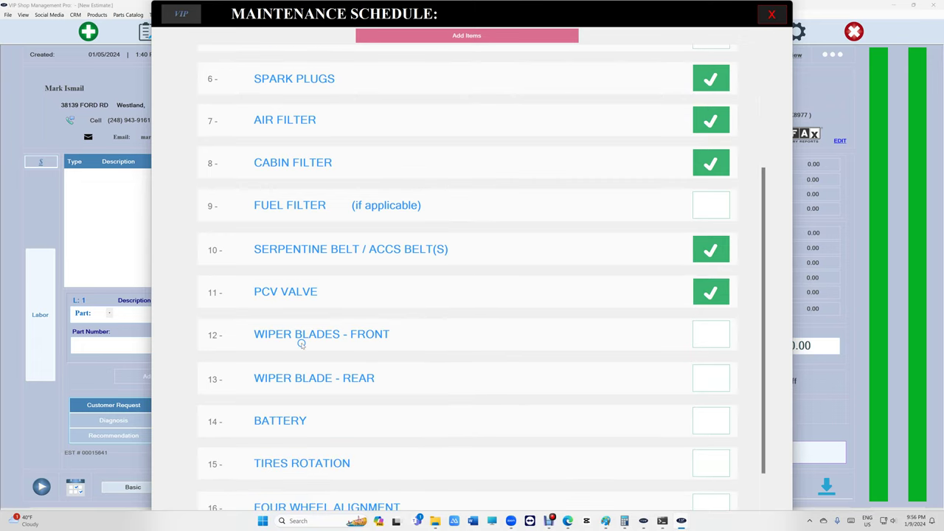
scroll(324, 335, "down", 1)
scroll(345, 336, "down", 1)
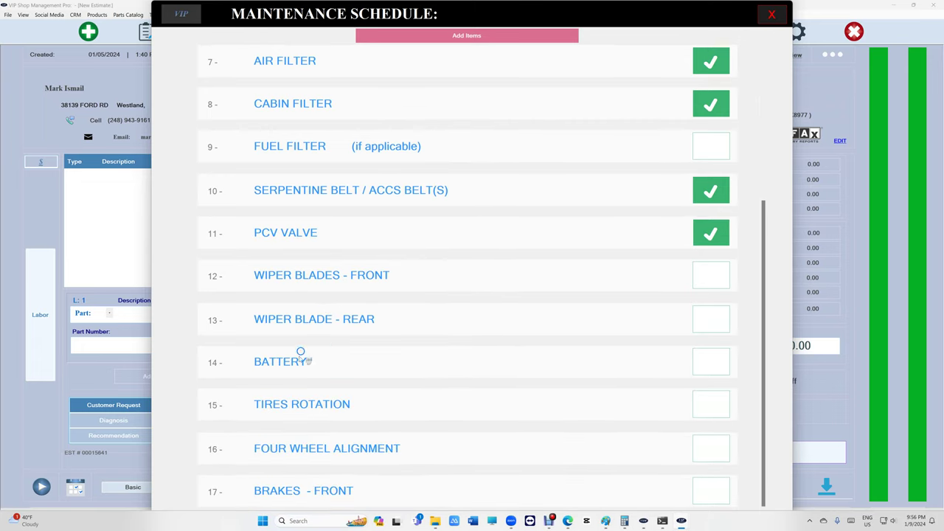
scroll(351, 373, "down", 1)
scroll(335, 382, "down", 1)
left_click(682, 353)
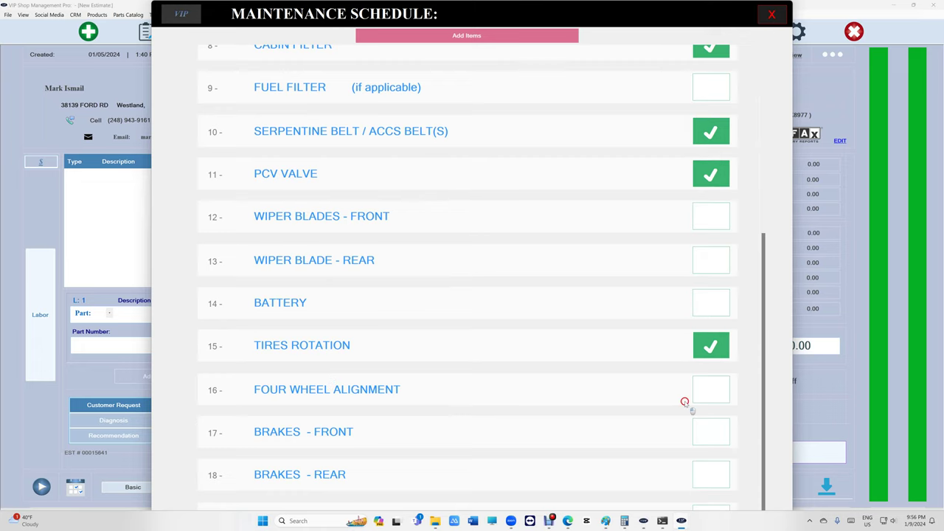
left_click(685, 400)
scroll(391, 420, "down", 3)
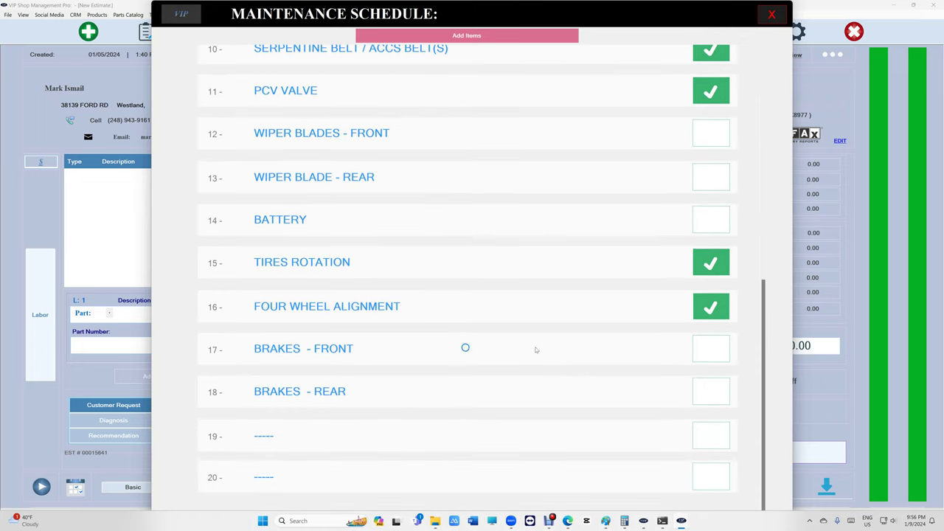
left_click(705, 348)
left_click(709, 390)
scroll(654, 301, "up", 15)
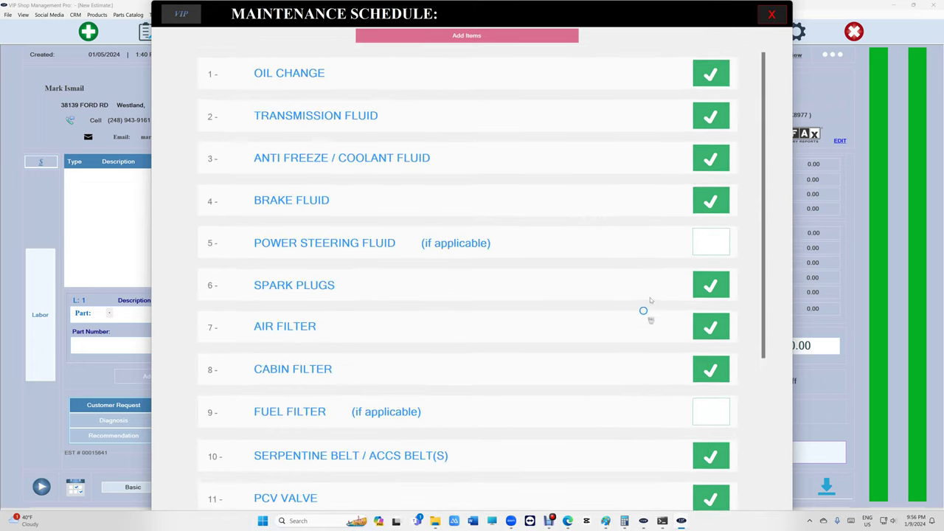
left_click(480, 37)
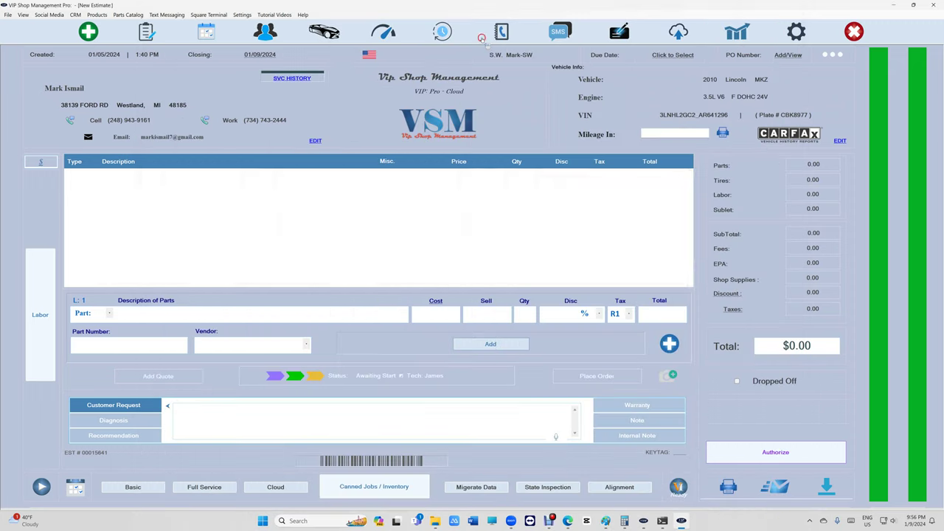
scroll(488, 253, "up", 10)
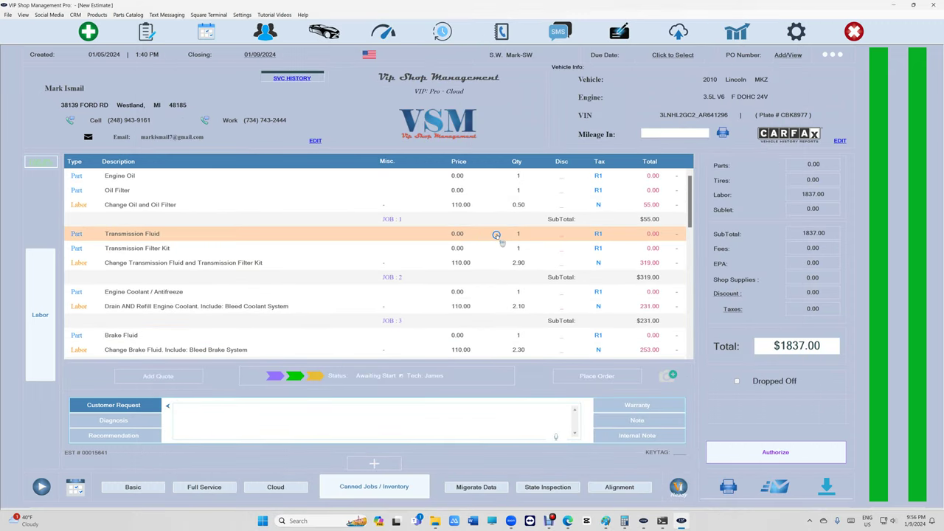
scroll(495, 238, "down", 4)
scroll(498, 233, "up", 5)
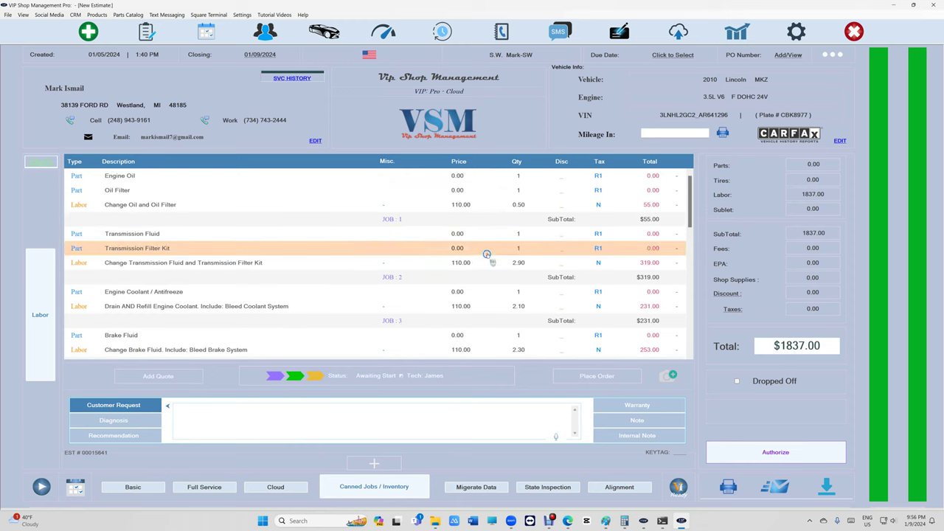
scroll(410, 238, "down", 10)
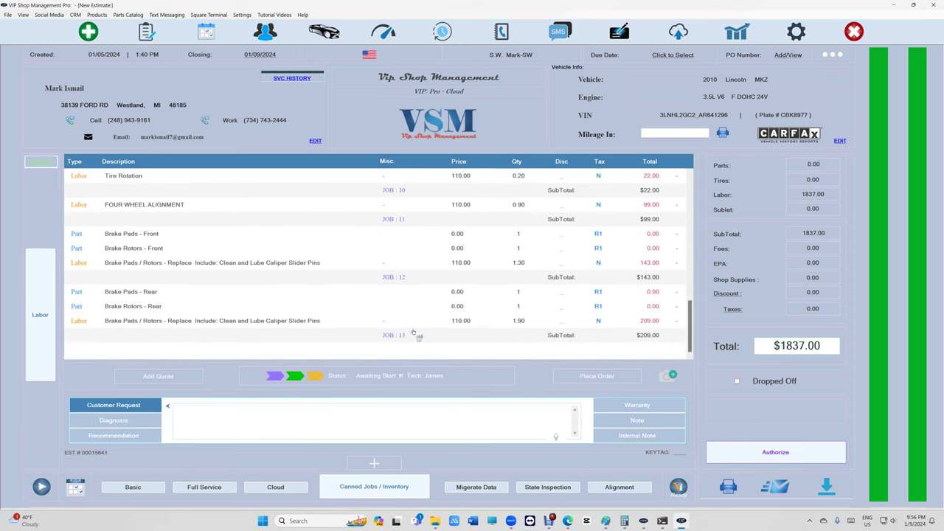
scroll(413, 333, "up", 10)
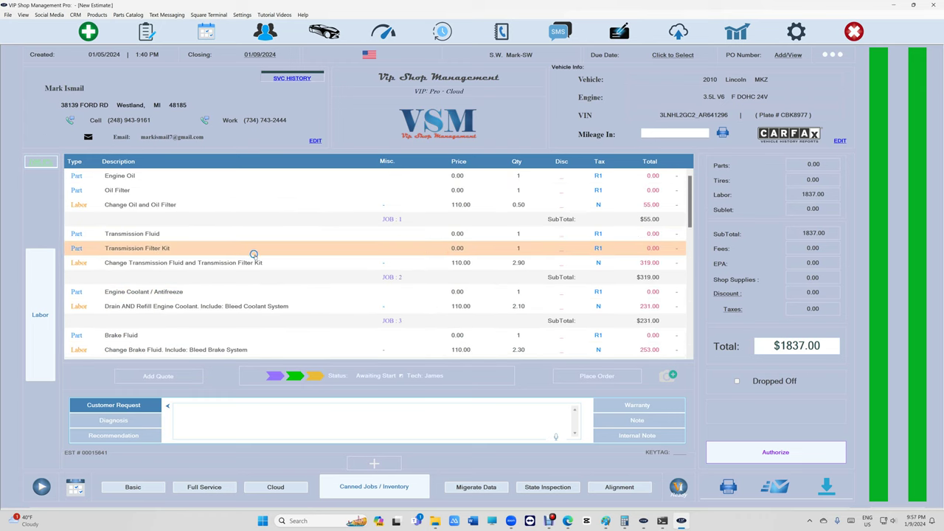
left_click(157, 247)
scroll(200, 291, "down", 2)
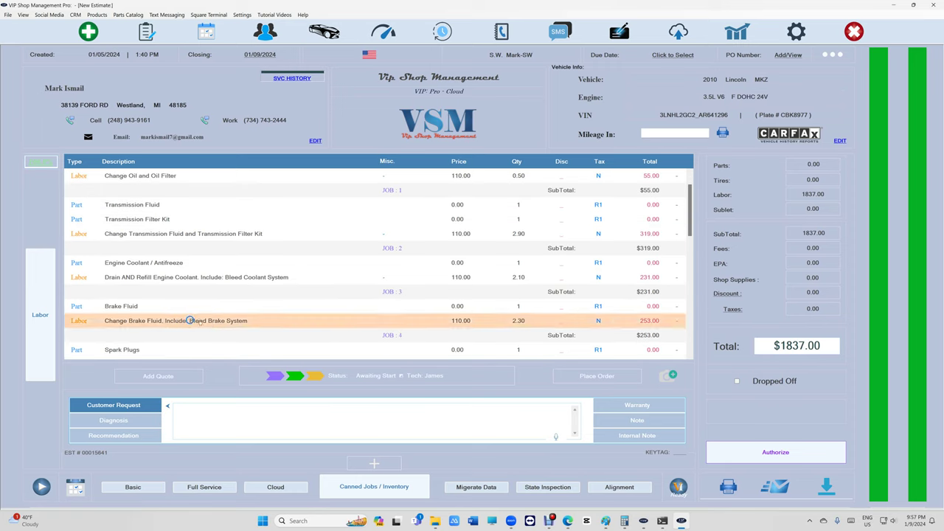
scroll(200, 321, "down", 4)
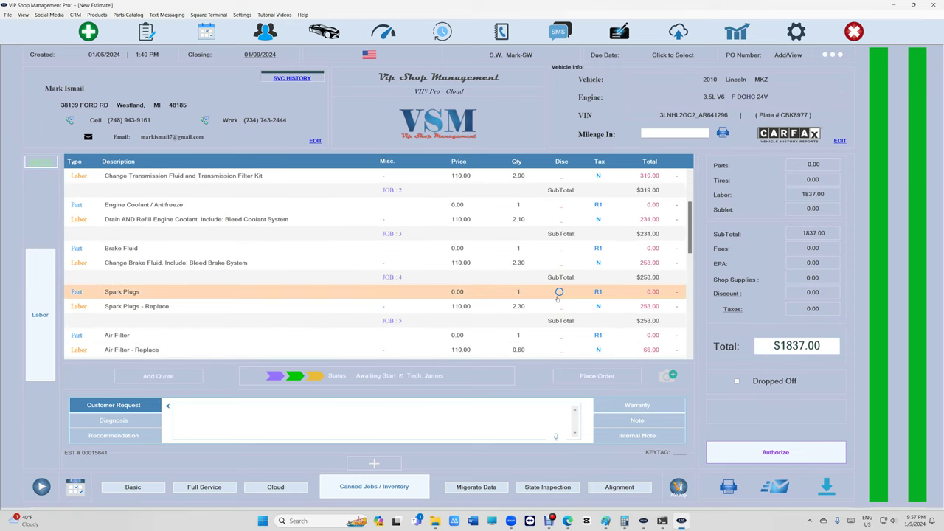
Select the JOB 5 Spark Plugs job and choose AutoZone as the parts vendor.
left_click(506, 323)
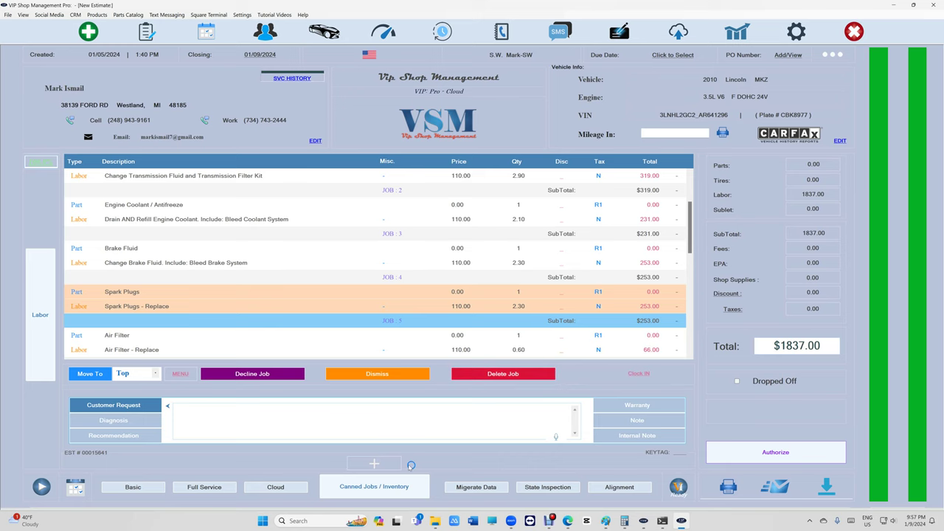
left_click(373, 463)
left_click(664, 435)
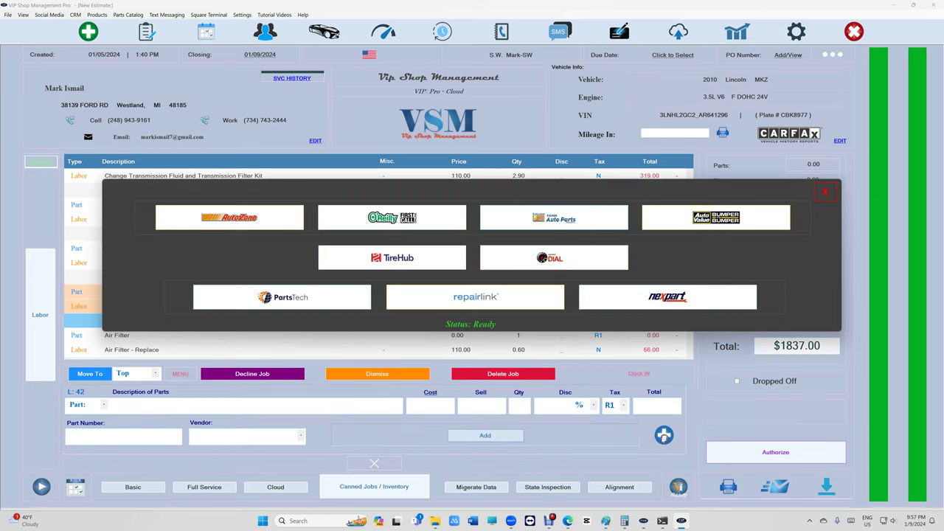
left_click(293, 225)
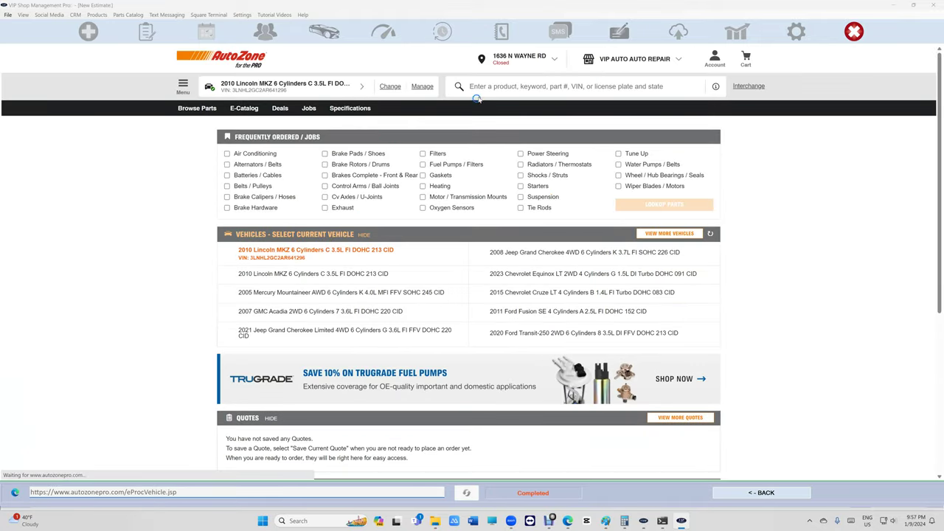
Search the AutoZone catalog for 'spark' and open the Spark Plug results.
left_click(488, 87)
type("spark")
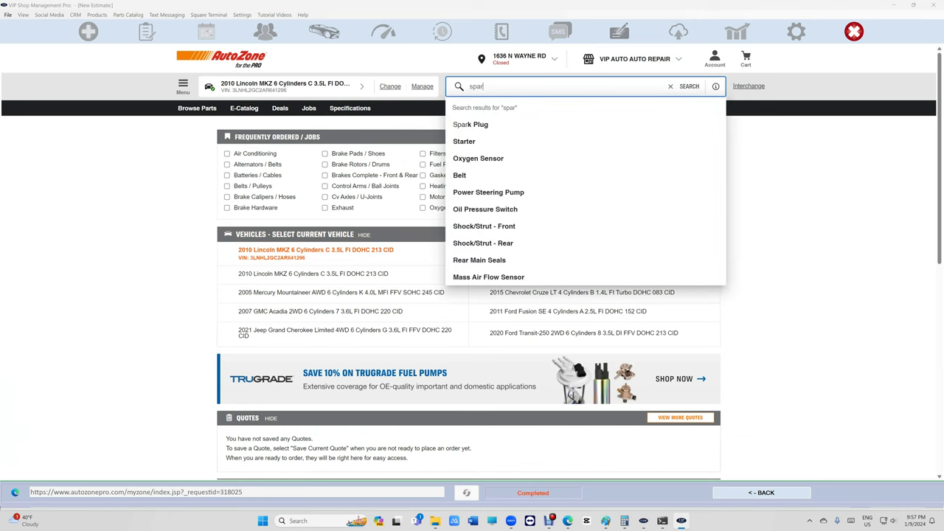
left_click(496, 122)
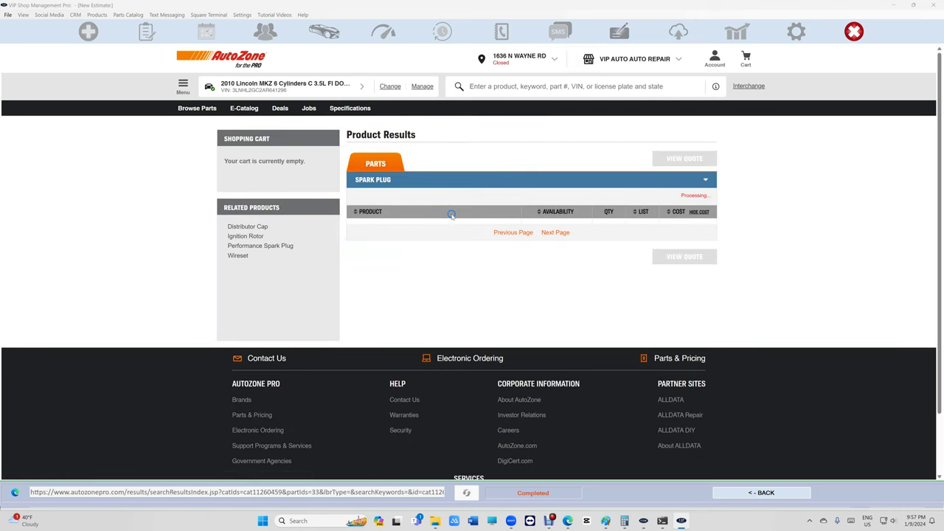
scroll(526, 333, "down", 1)
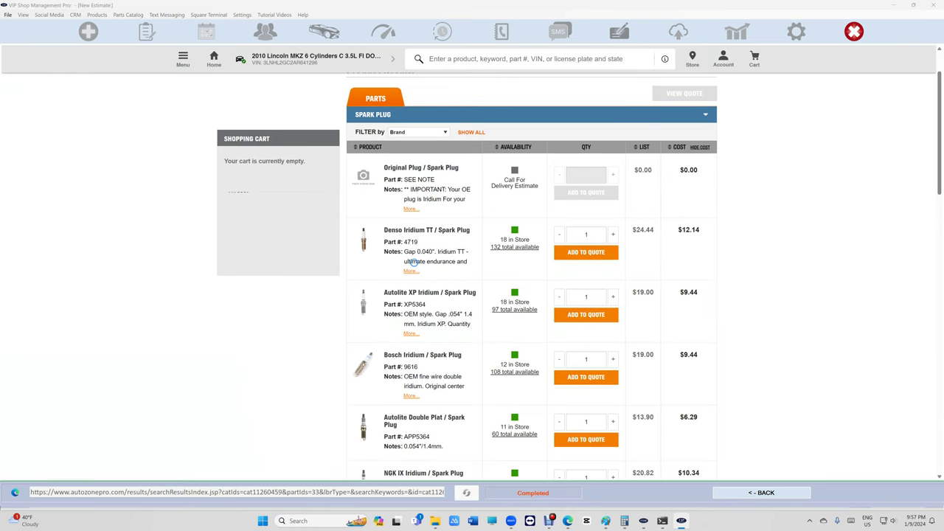
Quote six Denso Iridium TT plugs and transfer them into the estimate.
left_click(586, 235)
left_click(584, 251)
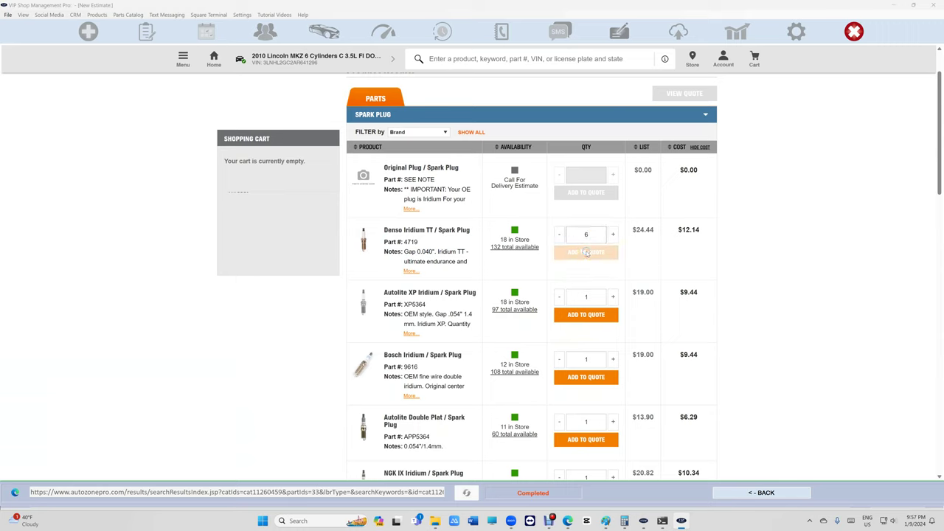
left_click(305, 220)
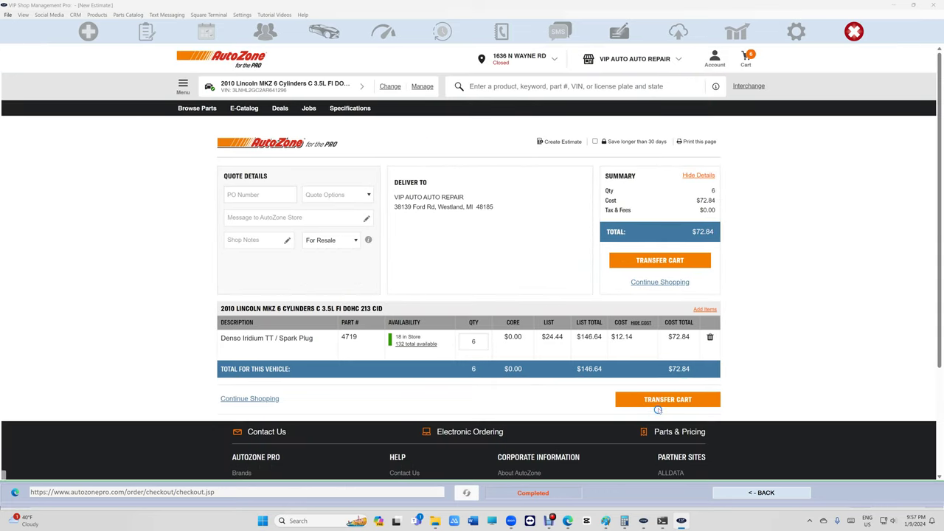
left_click(660, 402)
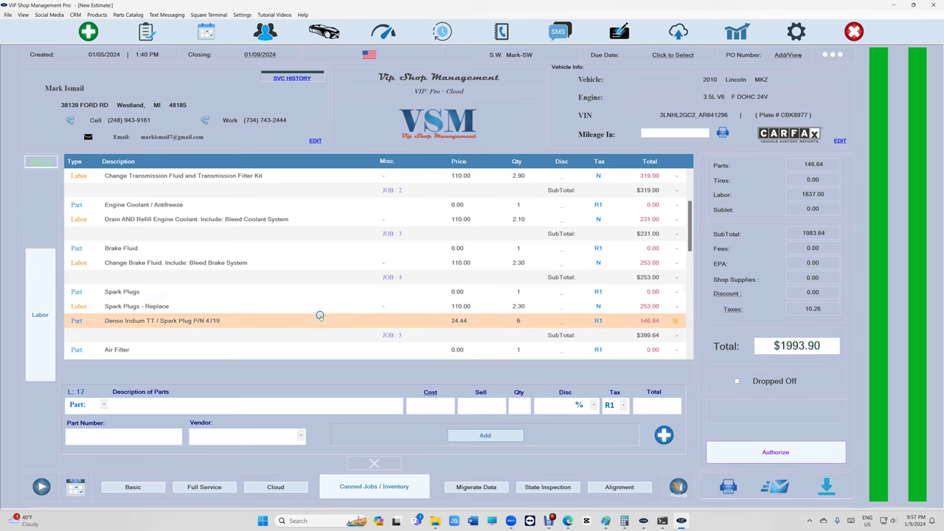
Move the Denso plug line above Spark Plugs and delete the generic zero-priced Spark Plugs line.
left_click_drag(324, 320, 327, 299)
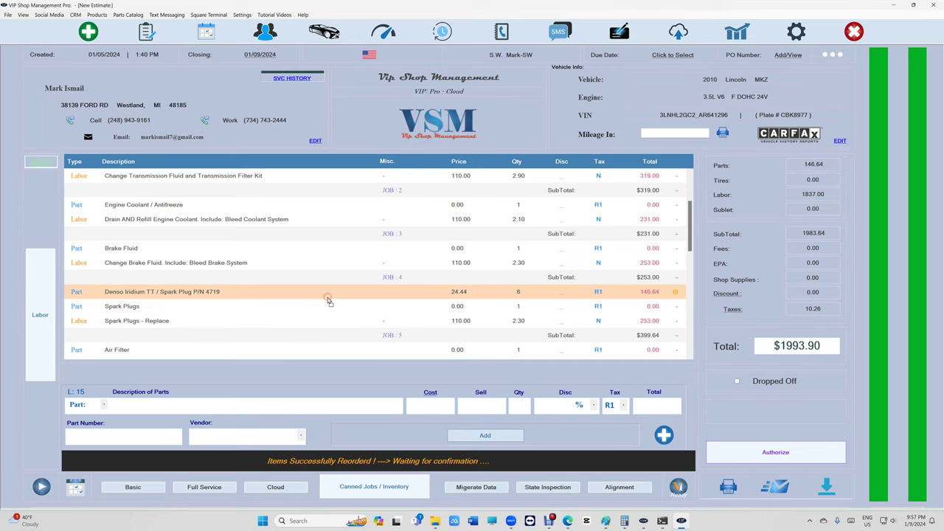
left_click(316, 308)
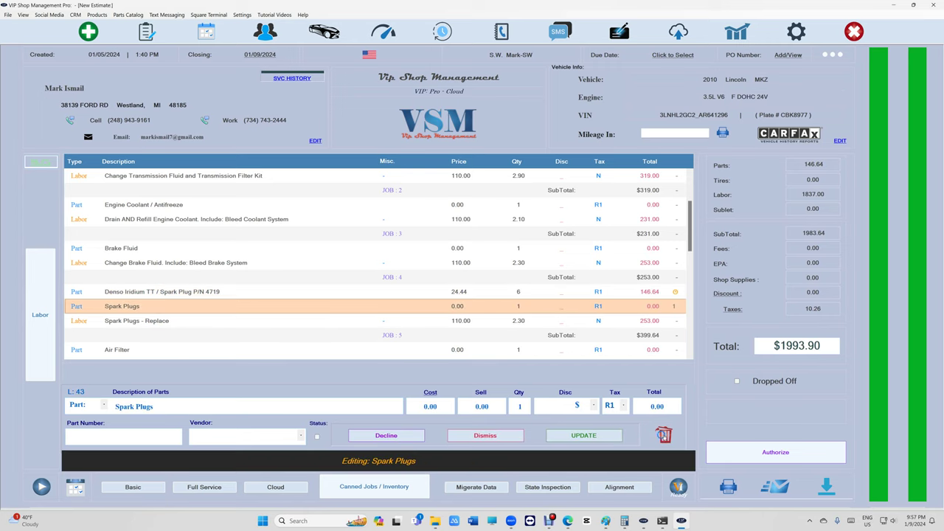
key("Delete")
left_click(568, 333)
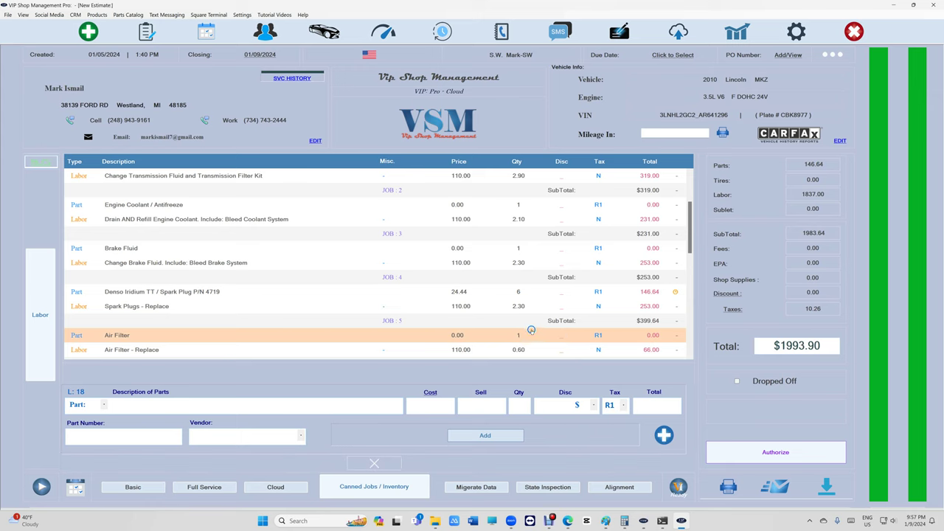
scroll(530, 329, "up", 5)
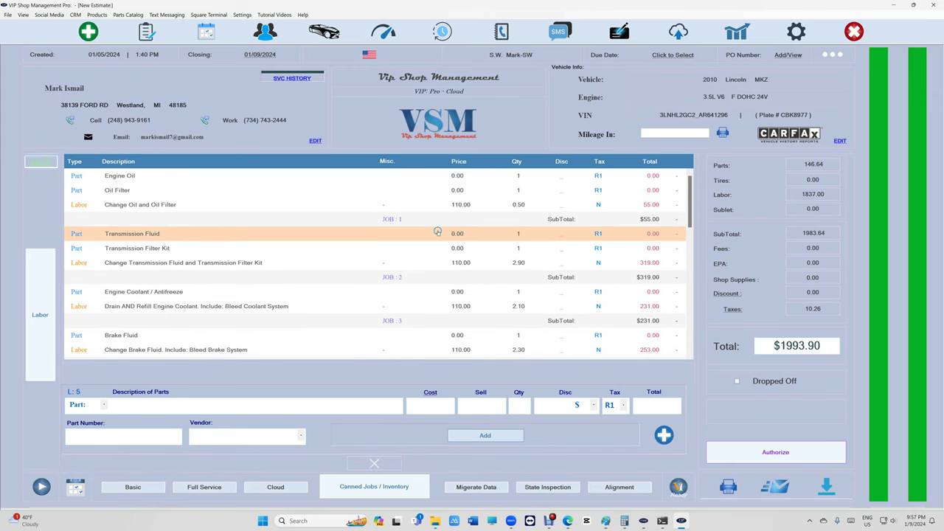
scroll(437, 233, "down", 6)
scroll(448, 278, "up", 6)
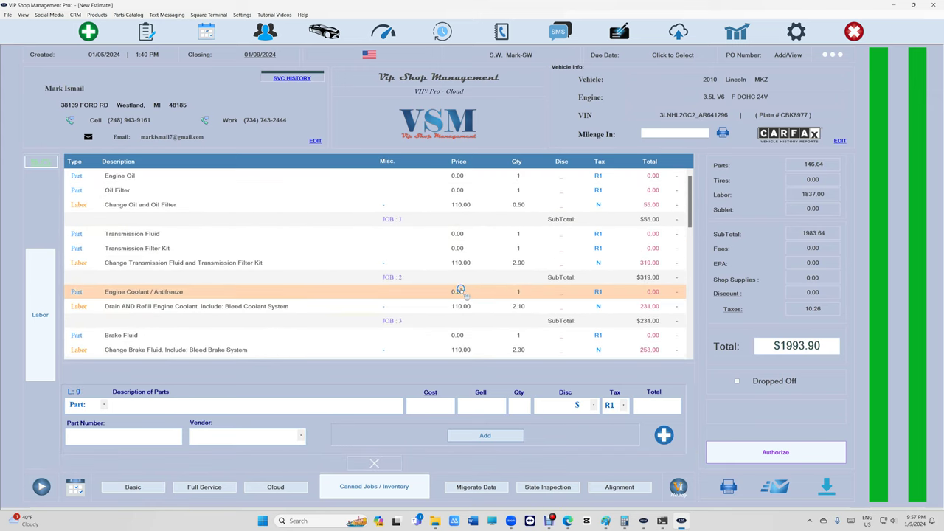
scroll(457, 291, "down", 8)
scroll(358, 290, "up", 8)
scroll(295, 278, "down", 5)
scroll(304, 280, "down", 8)
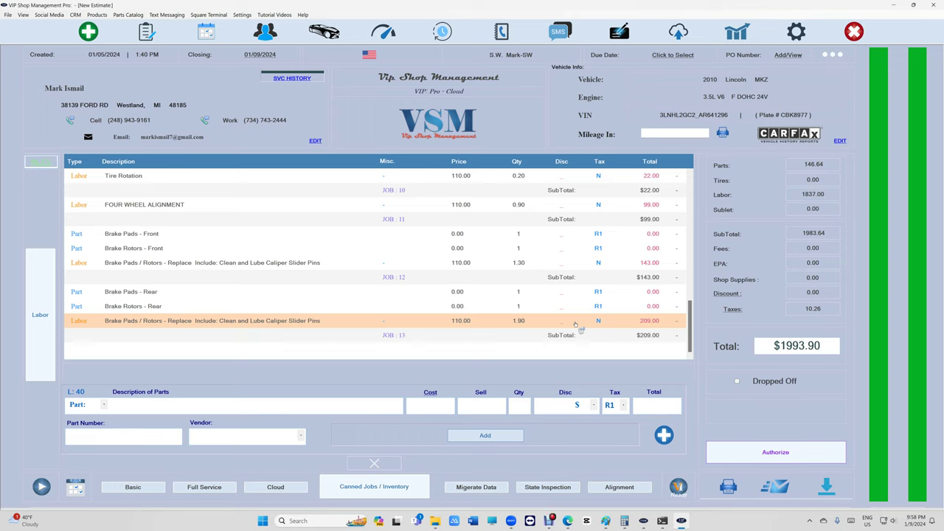
mouse_move(548, 522)
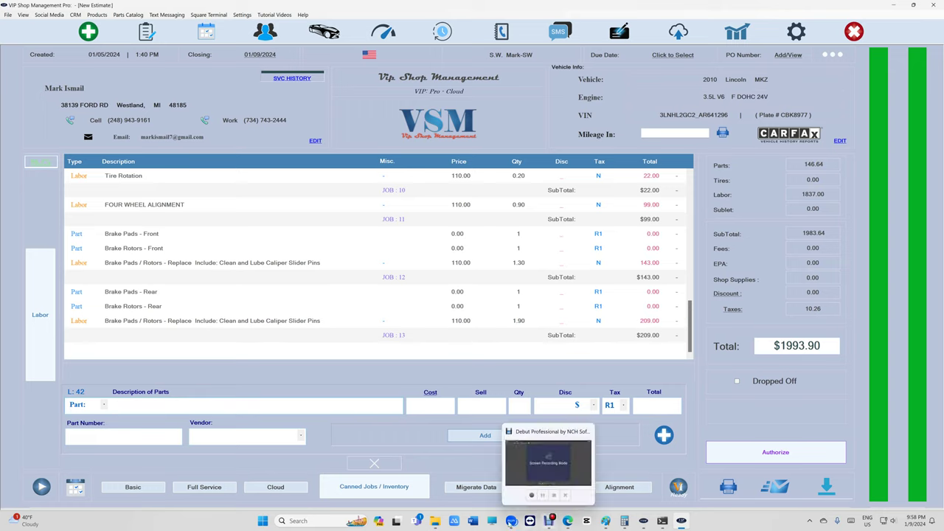
mouse_move(510, 520)
left_click(582, 445)
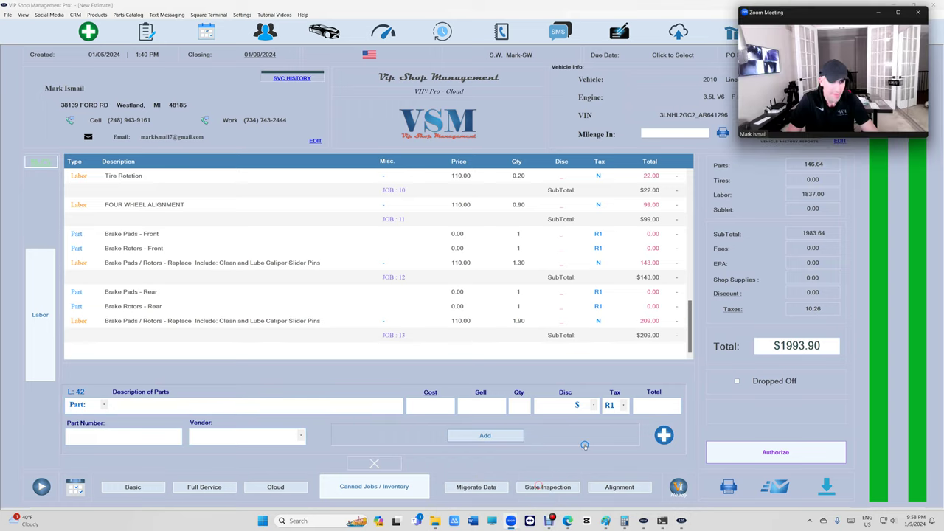
left_click(188, 245)
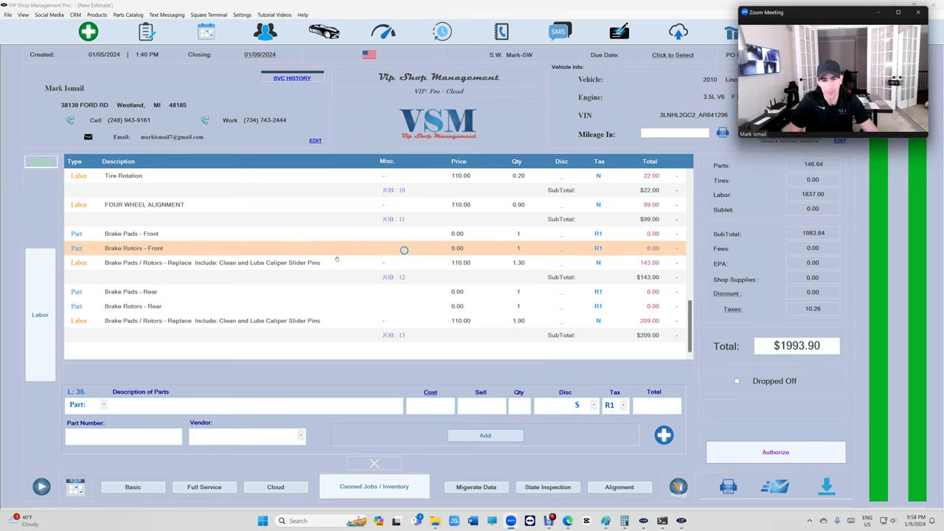
left_click(447, 233)
left_click(467, 259)
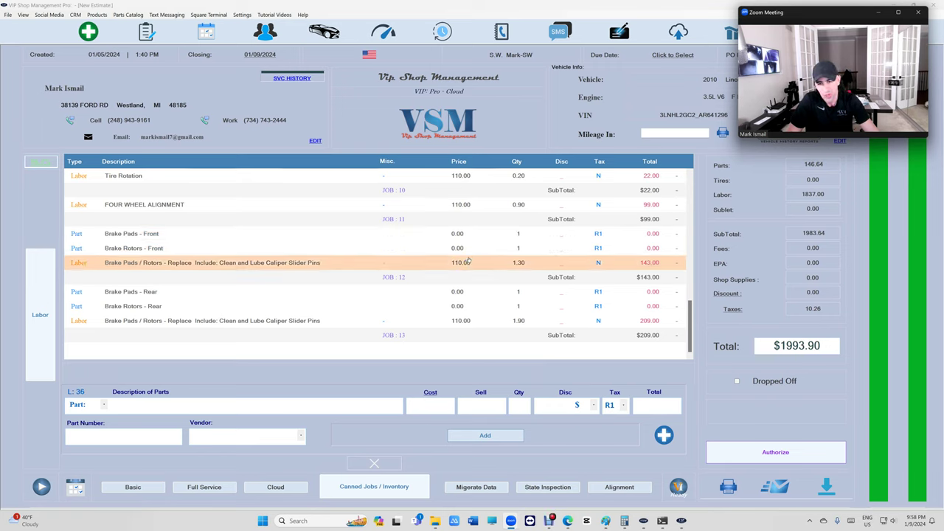
left_click(457, 250)
left_click(426, 234)
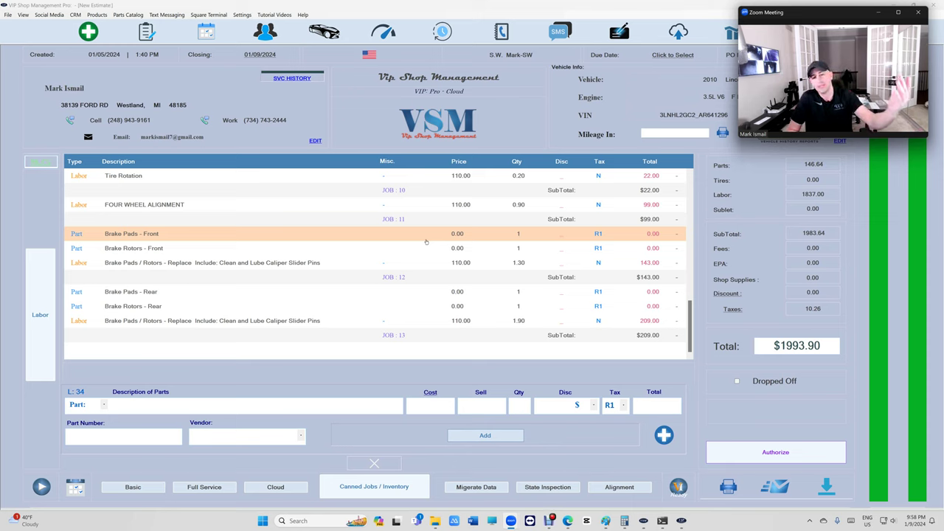
left_click(562, 189)
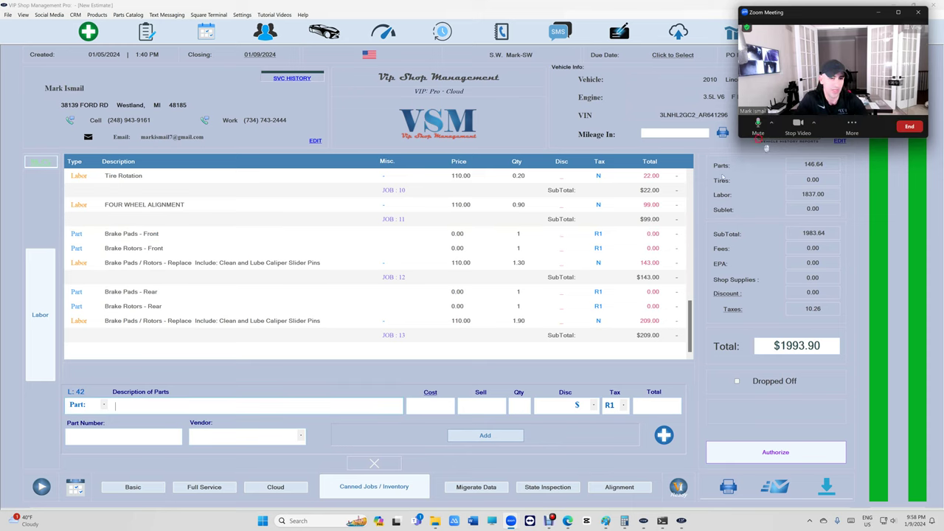
Delete all parts and labor from the estimate, then choose AutoZone as the vendor.
left_click_drag(819, 12, 825, 195)
left_click(831, 55)
left_click(811, 81)
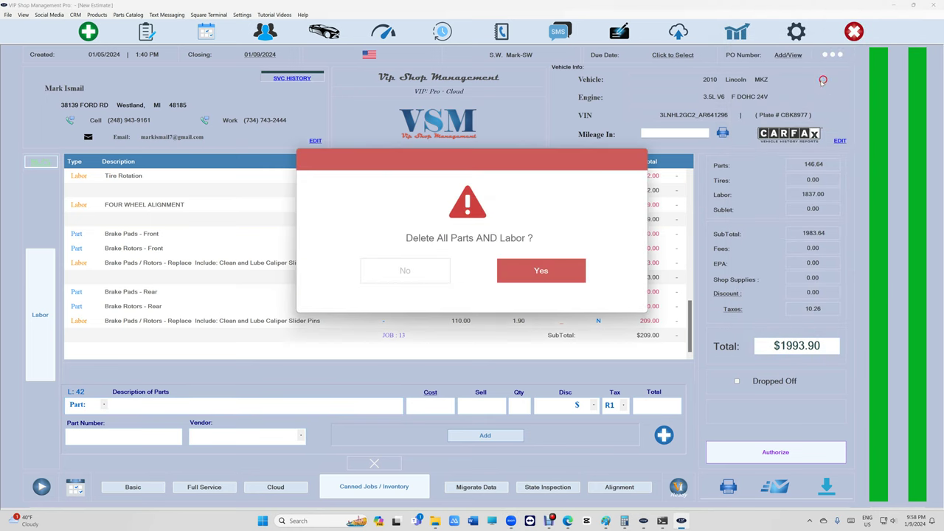
left_click(564, 276)
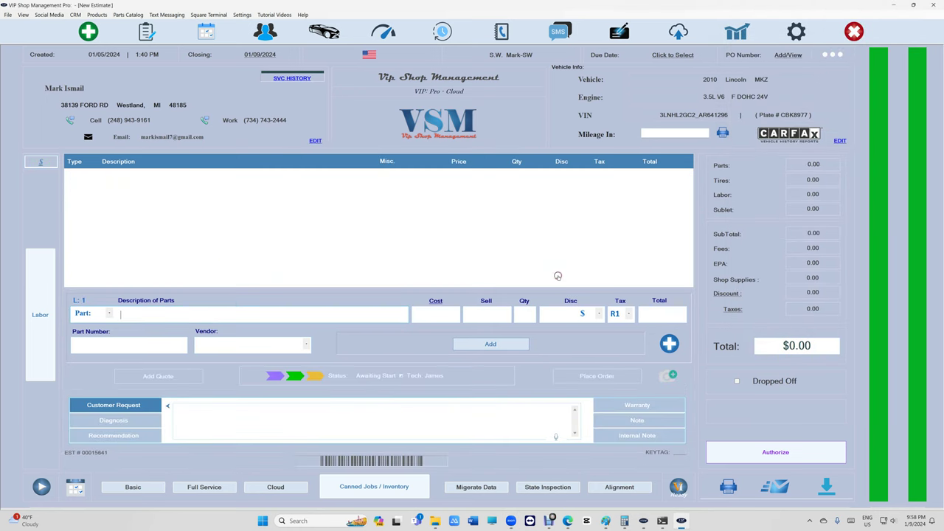
left_click(671, 346)
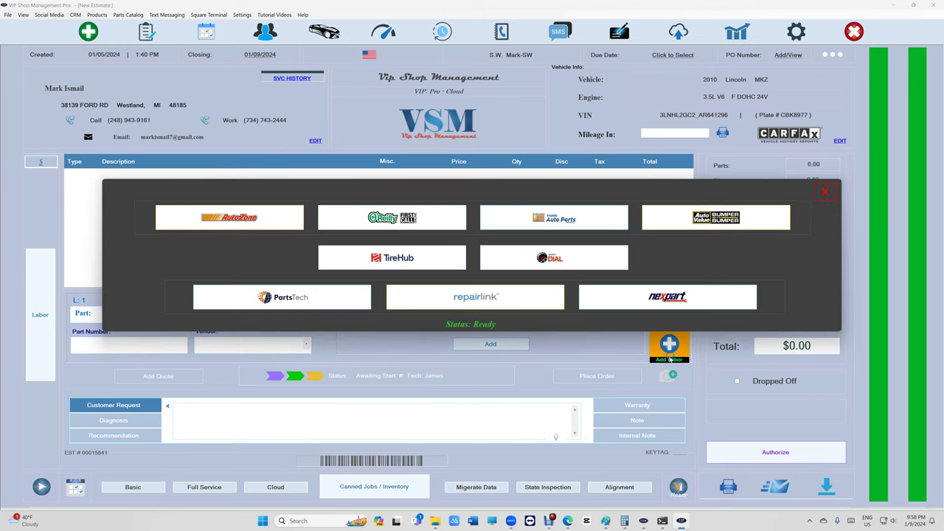
left_click(219, 210)
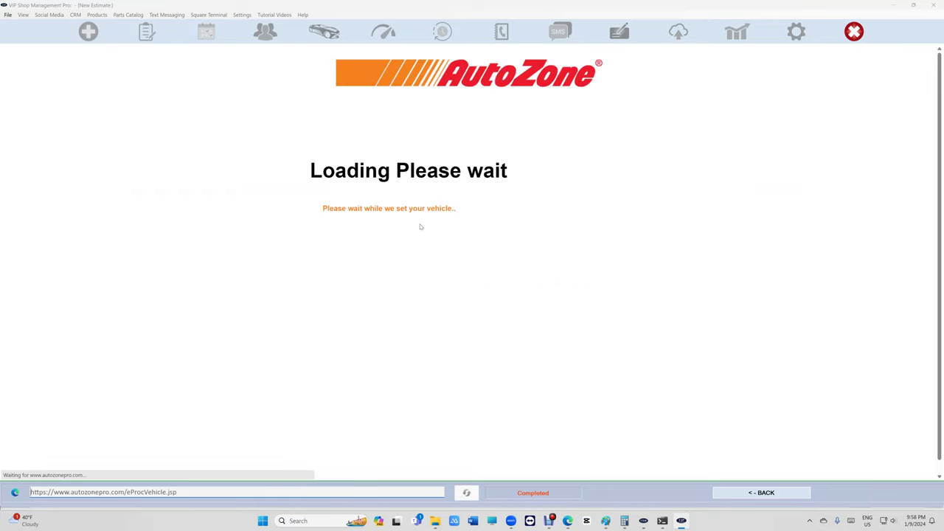
Look up Brake Pads/Shoes and Brake Rotors/Drums and quote the Duralast front pads.
left_click(330, 154)
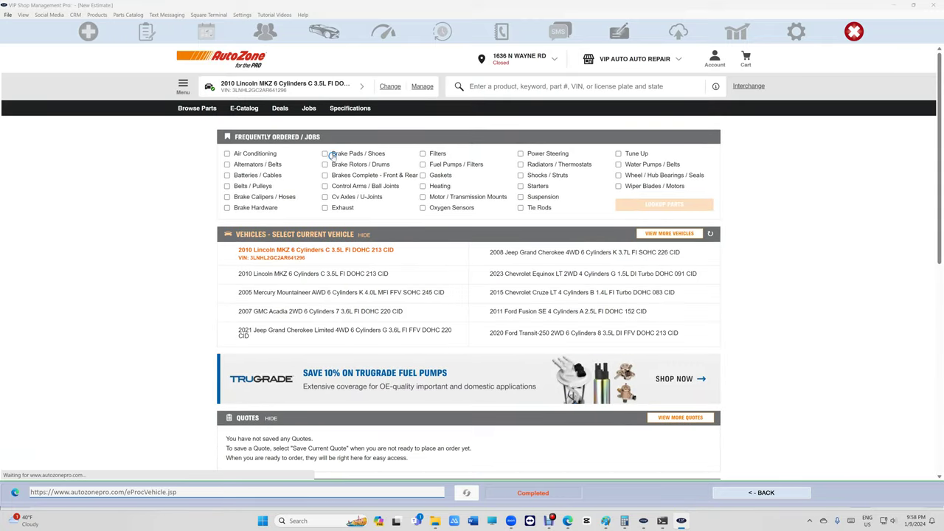
left_click(338, 164)
left_click(657, 205)
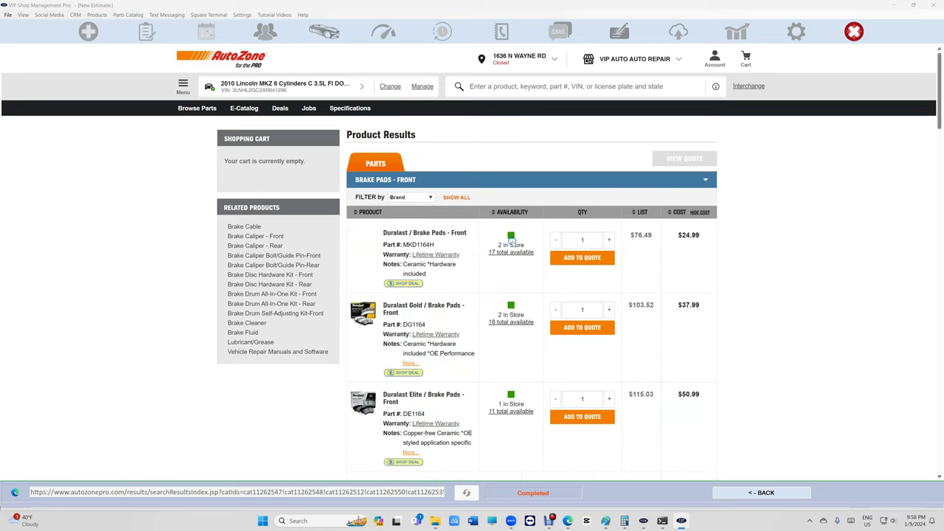
left_click(581, 259)
Quote two Duralast front rotors and transfer the quote into the estimate.
scroll(647, 277, "down", 15)
scroll(609, 331, "down", 1)
left_click(610, 306)
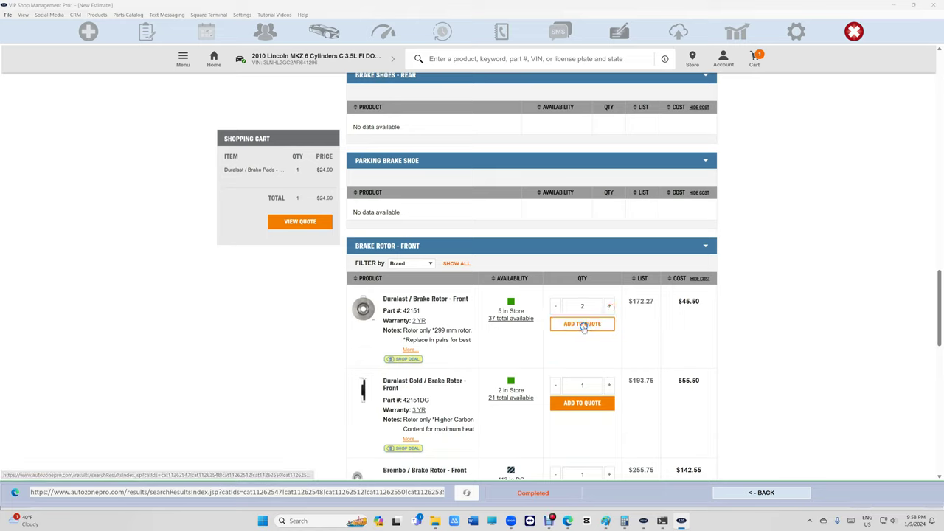
left_click(582, 325)
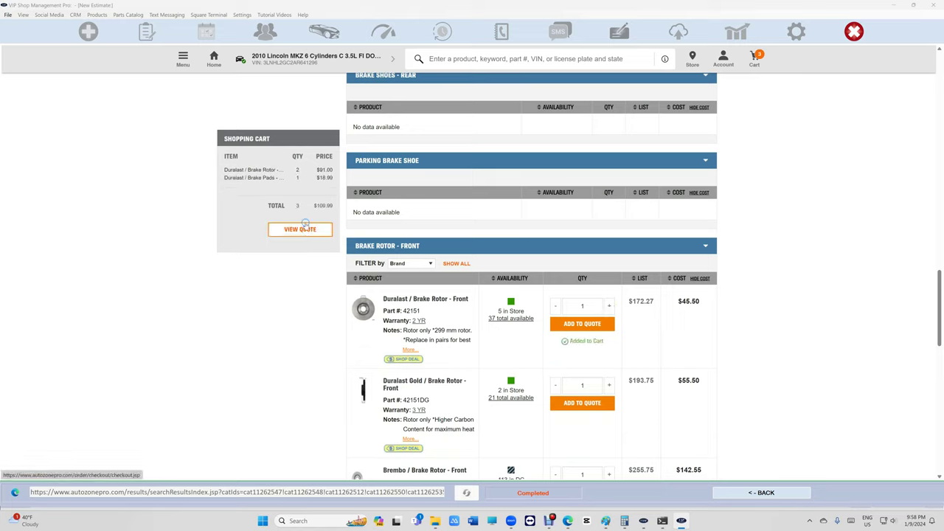
left_click(308, 230)
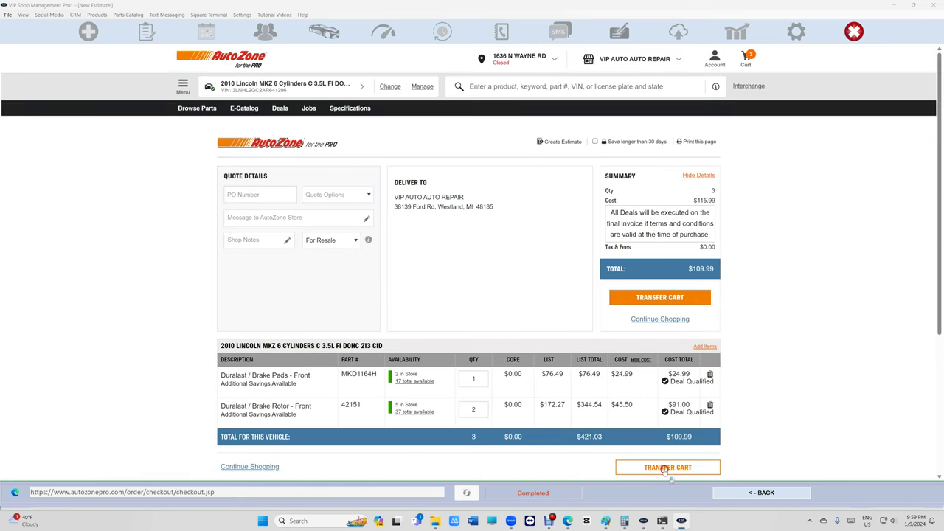
left_click(667, 466)
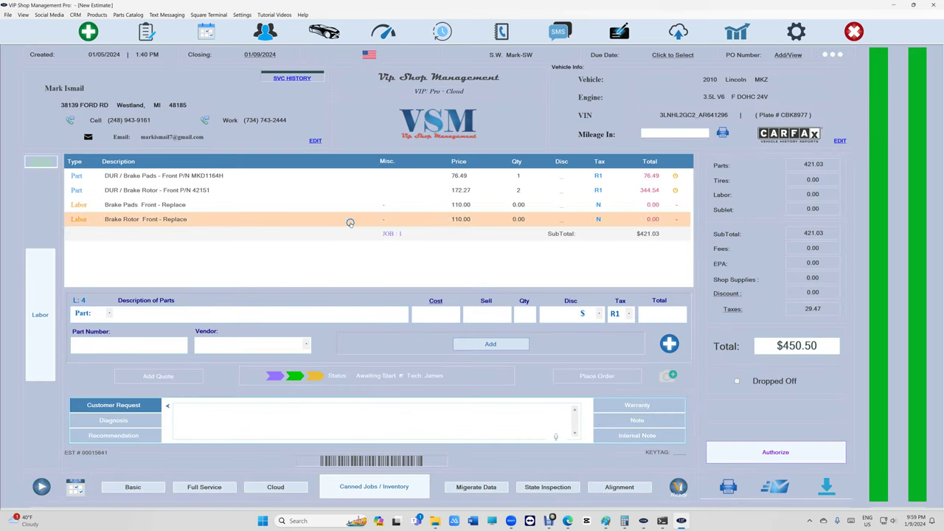
Select the DUR brake rotor line and use the bottom toolbar's State Inspection button.
left_click(365, 189)
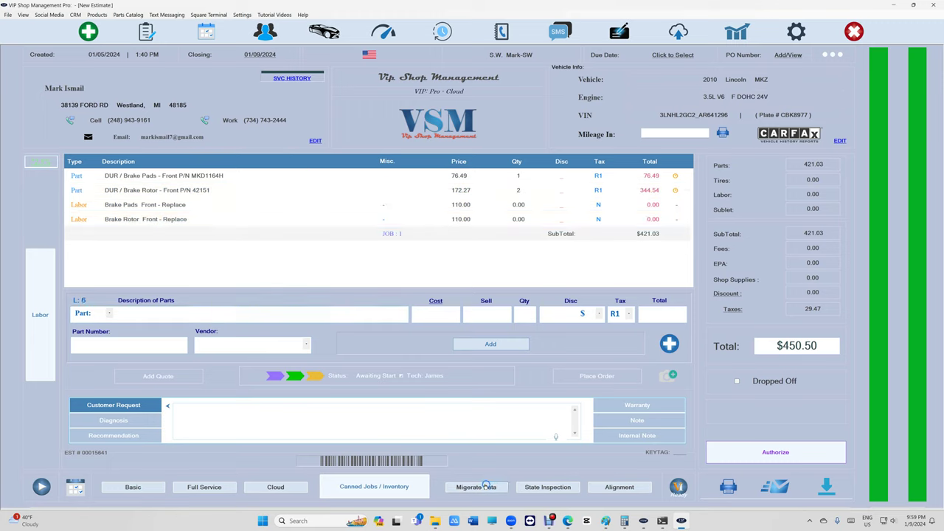
mouse_move(565, 522)
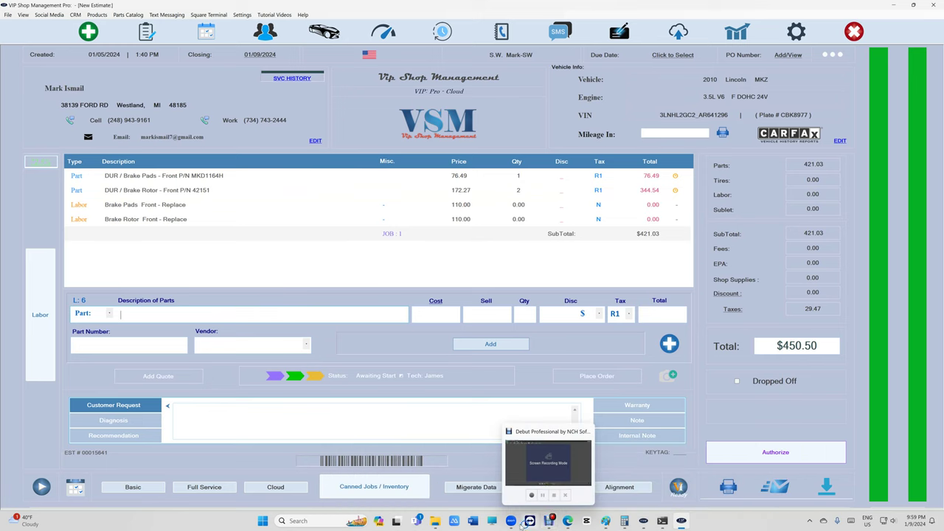
mouse_move(510, 521)
left_click(545, 464)
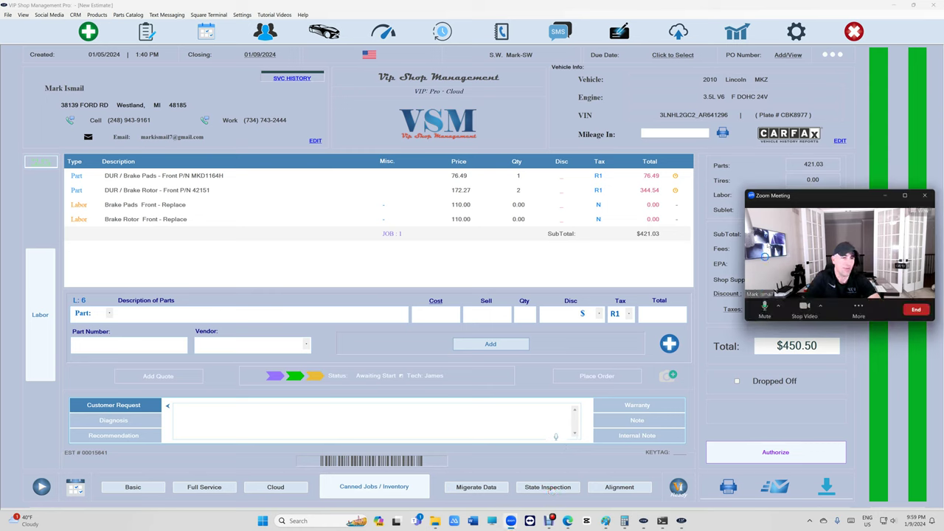
left_click_drag(791, 198, 765, 73)
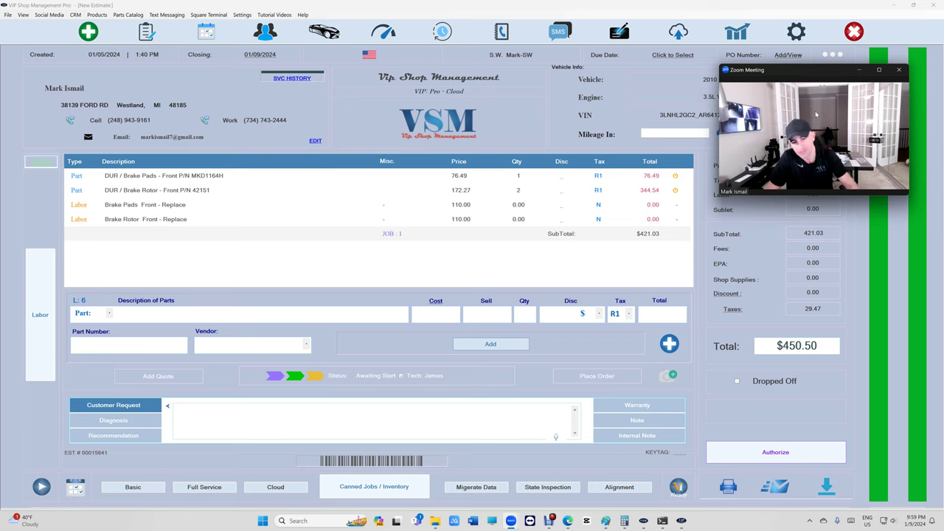
Choose Maintenance Schedule from the Vehicle Inspection options, showing all service items unticked.
left_click(677, 486)
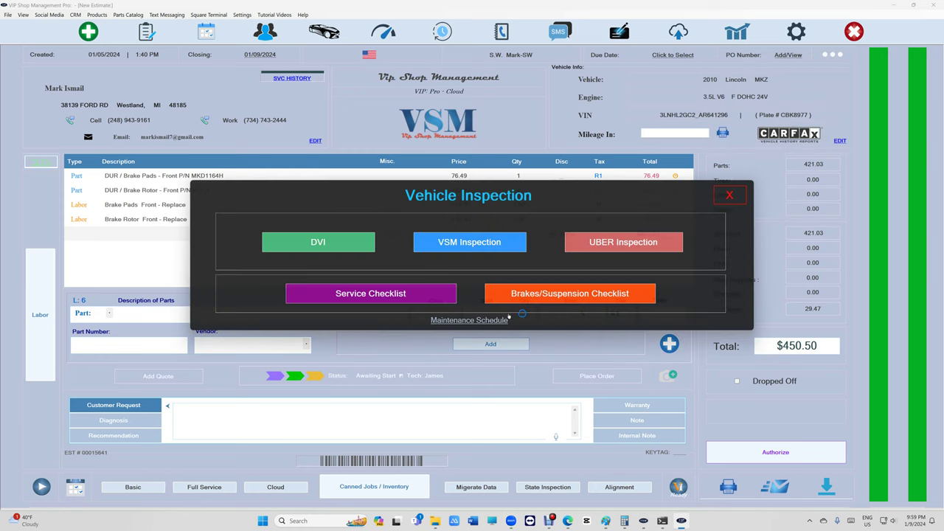
left_click(490, 322)
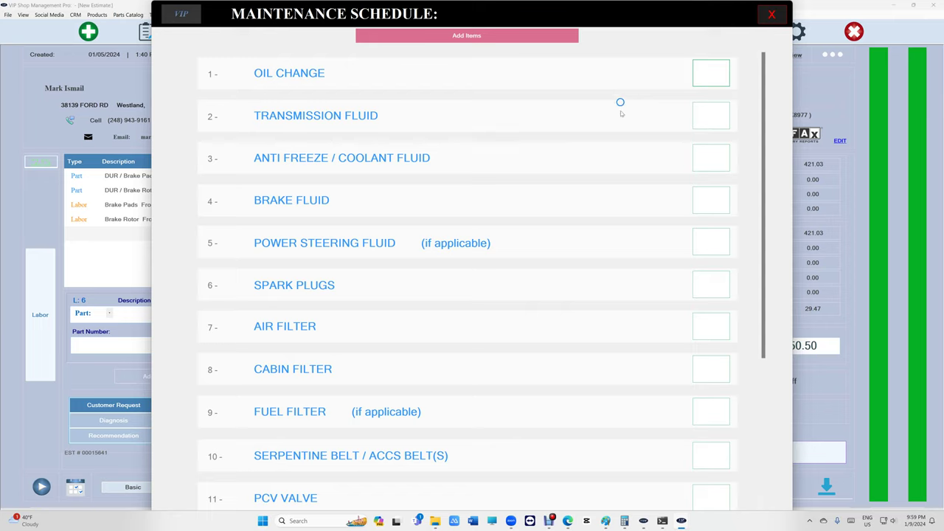
mouse_move(547, 525)
mouse_move(514, 522)
left_click(539, 486)
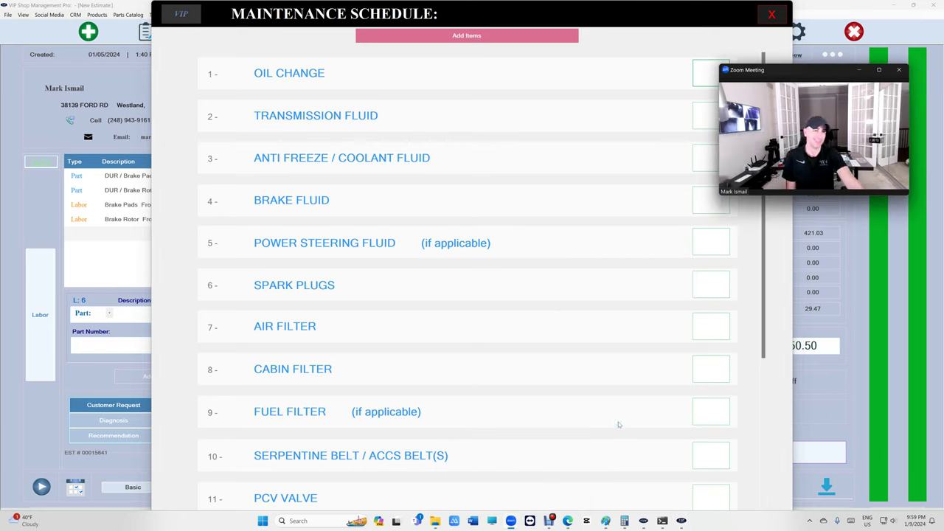